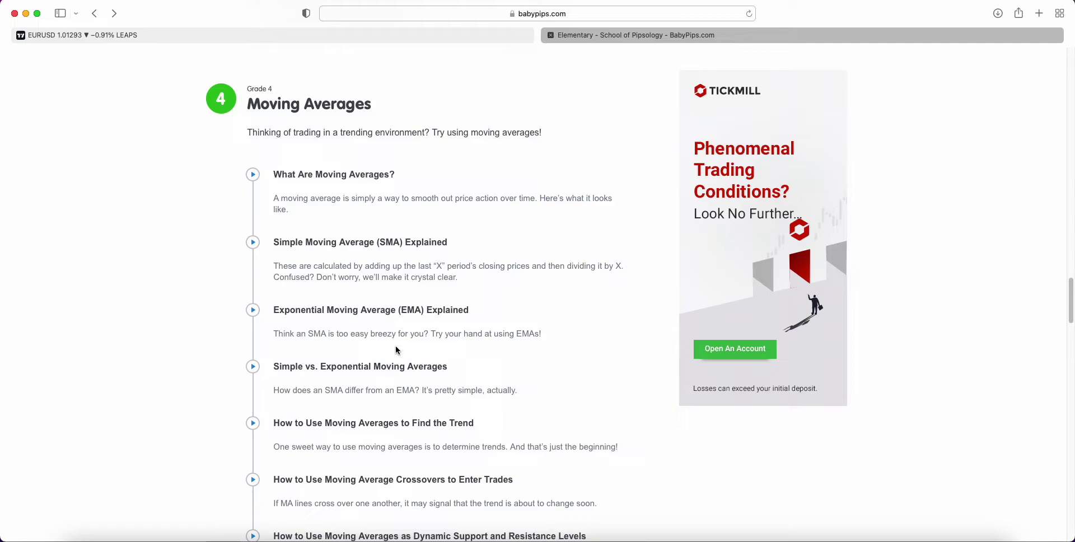
- Open the Simple vs. Exponential Moving Averages lesson and read its comparison of EMA and SMA, including the tortoise and hare analogy
click(302, 370)
scroll(361, 356, down, 5)
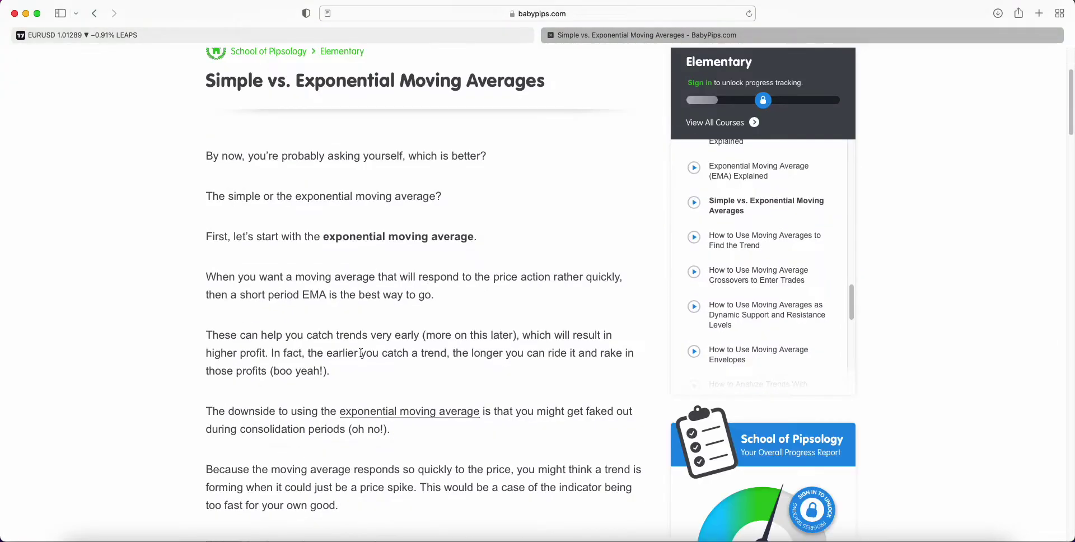
scroll(360, 353, down, 8)
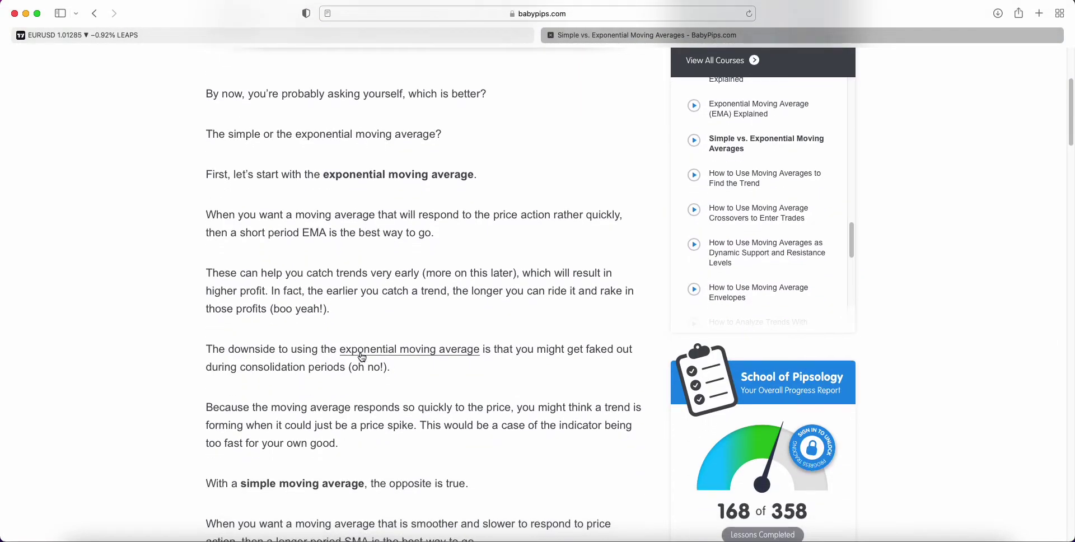
scroll(361, 353, down, 10)
scroll(361, 357, down, 4)
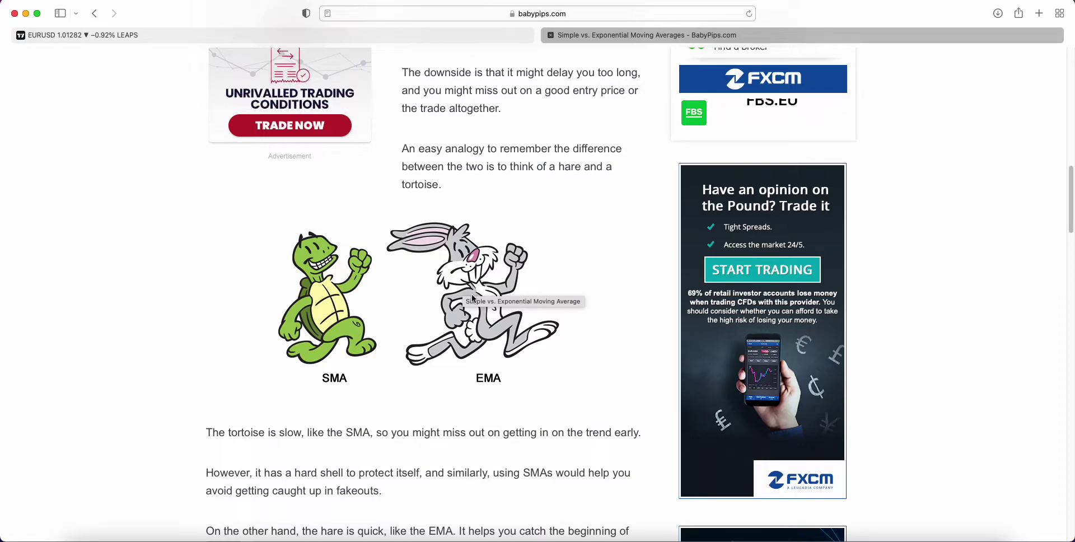
scroll(476, 308, down, 3)
scroll(476, 308, up, 8)
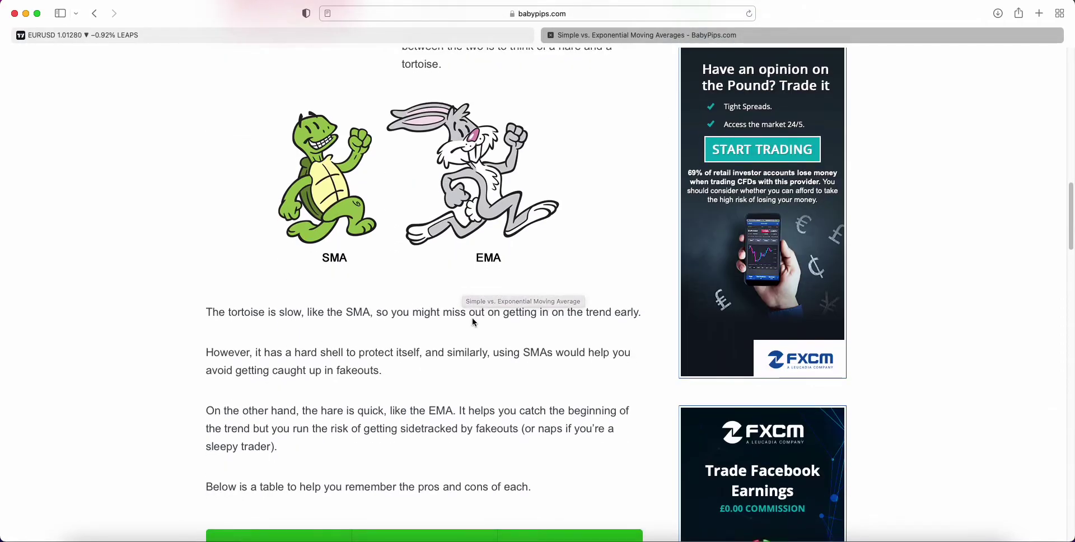
scroll(476, 333, up, 4)
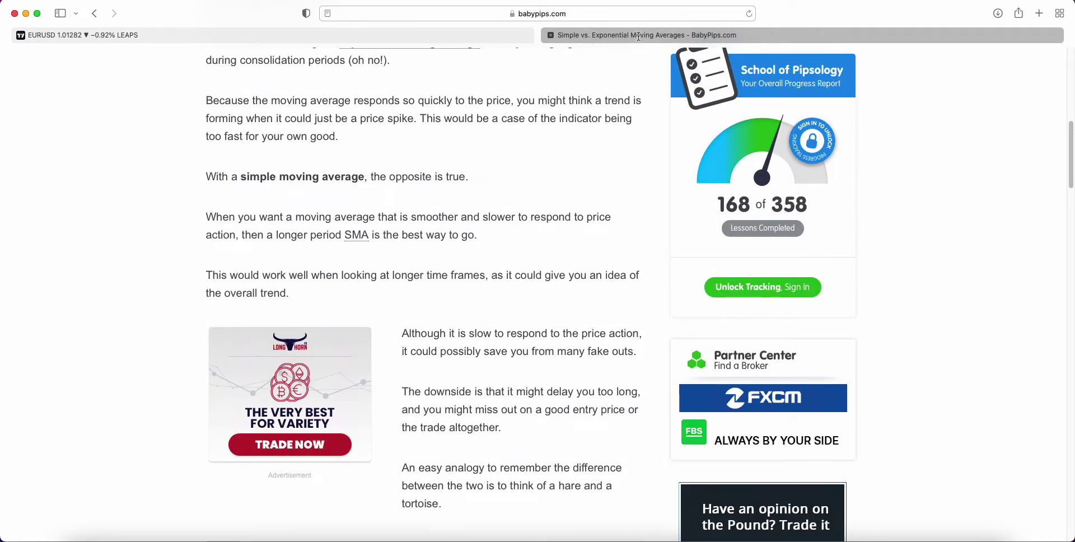
- Switch to the EURUSD chart on TradingView and compare the 30-period SMA and EMA on the weekly timeframe
click(472, 34)
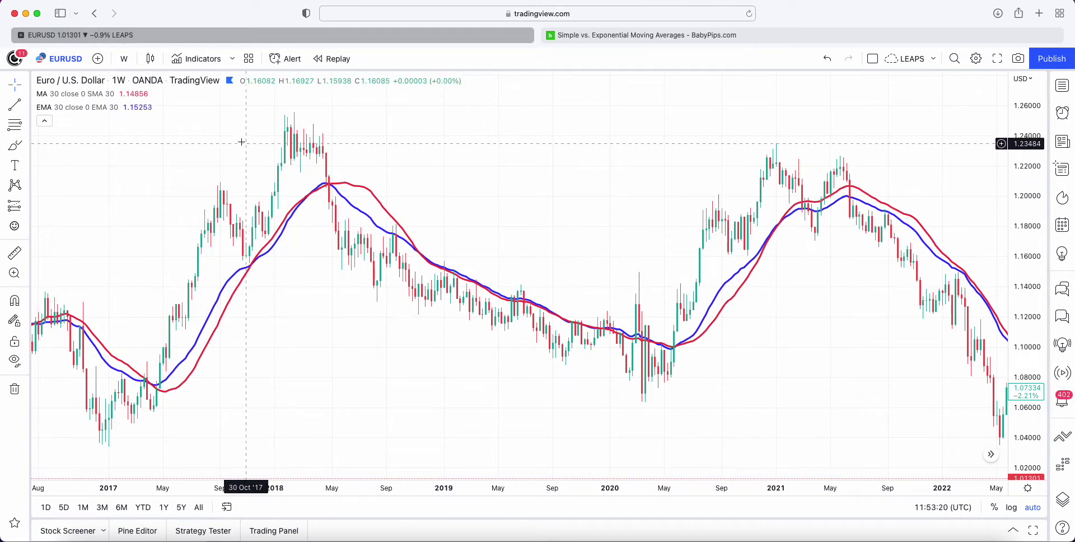
mouse_move(43, 112)
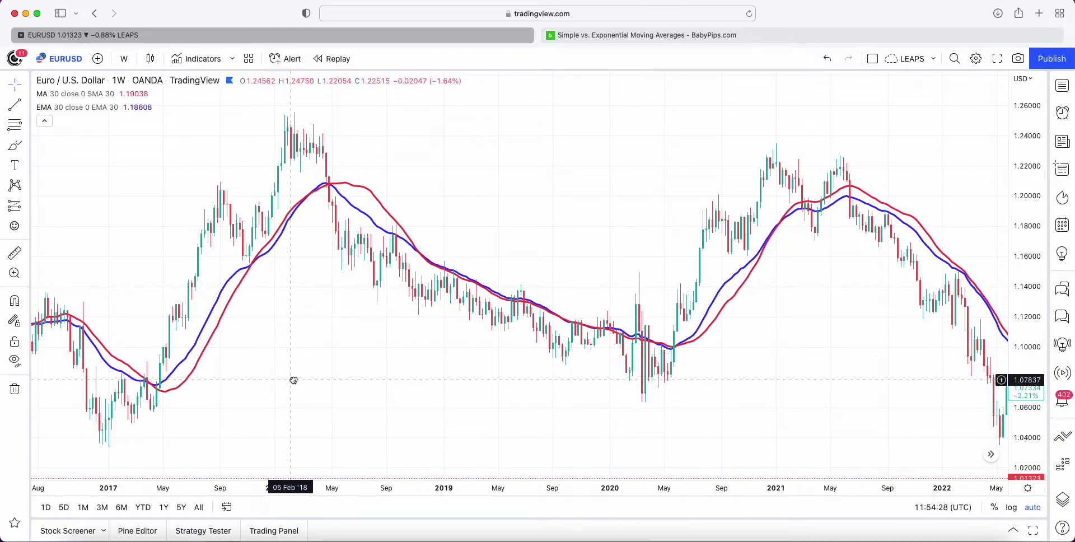
drag(290, 378, 334, 379)
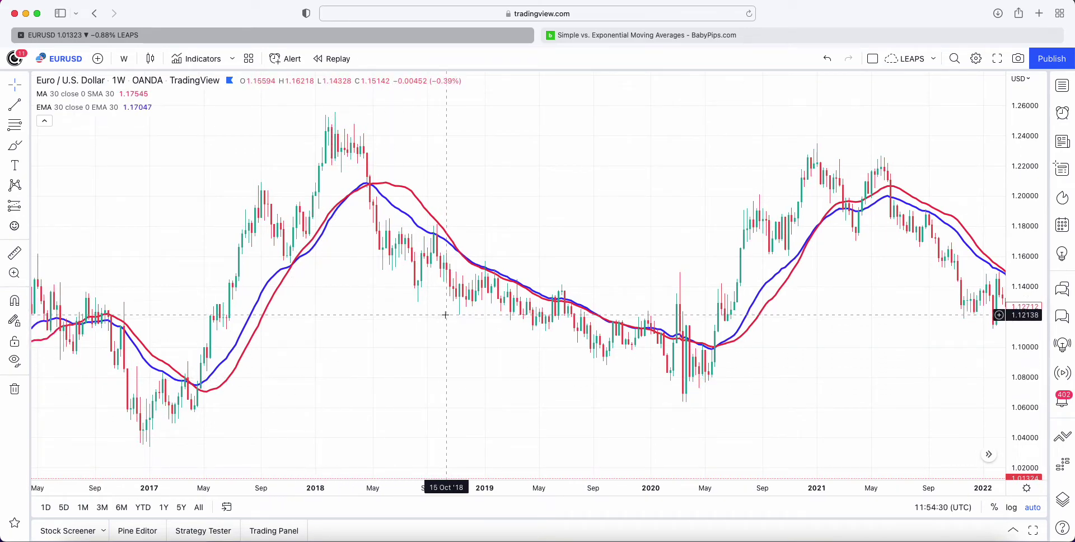
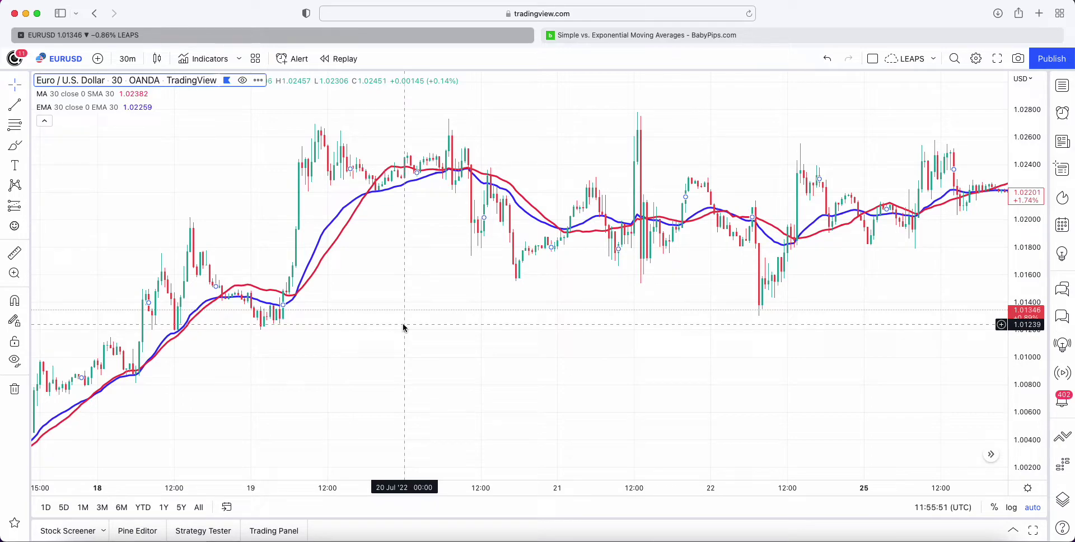
- With the Brush, trace the 19 July price rally and pullback on the 30-minute chart, plus the red SMA's slower climb
scroll(377, 355, left, 2)
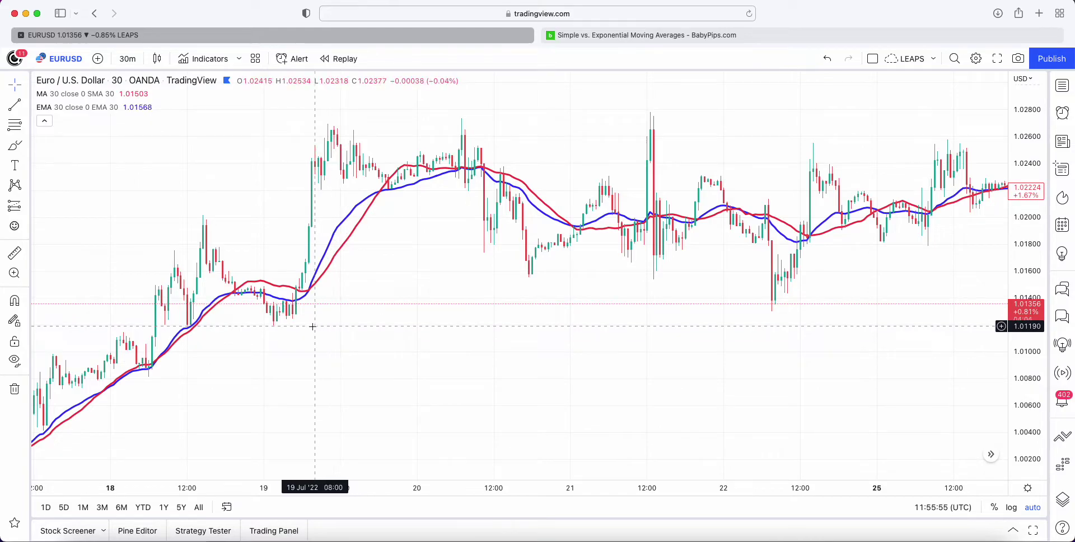
click(14, 148)
drag(275, 320, 331, 119)
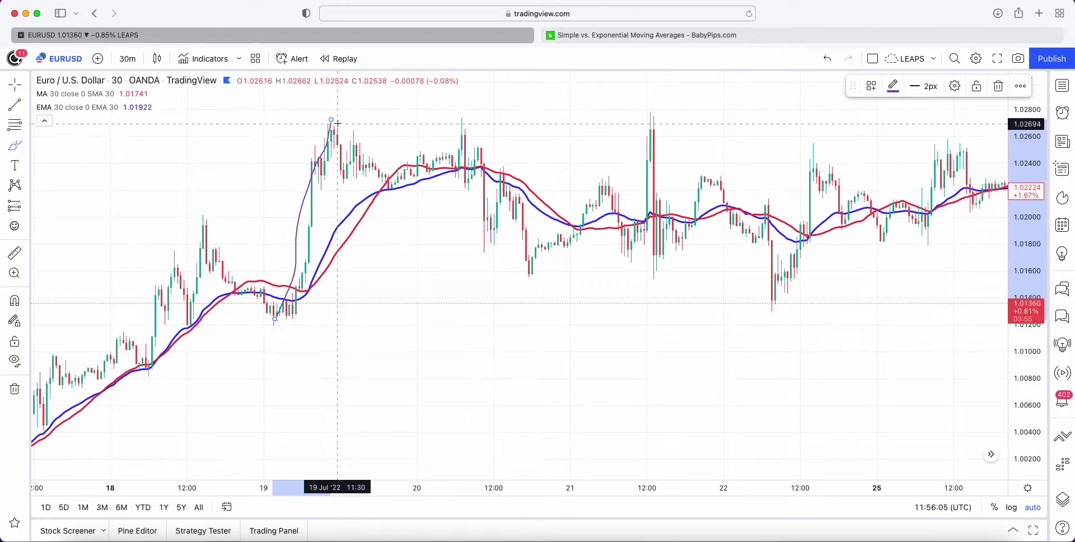
drag(331, 121, 370, 166)
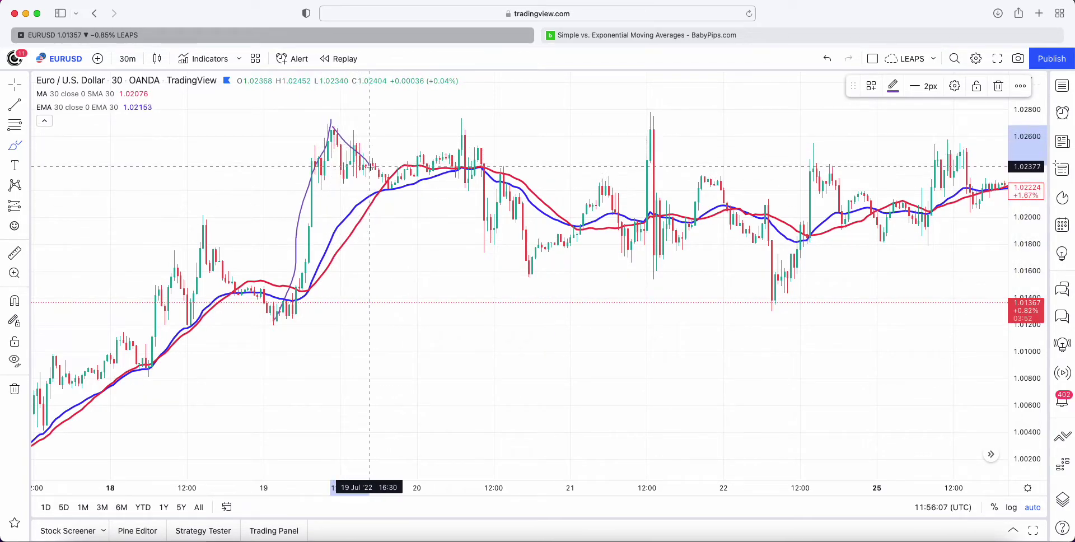
click(314, 298)
drag(309, 302, 408, 168)
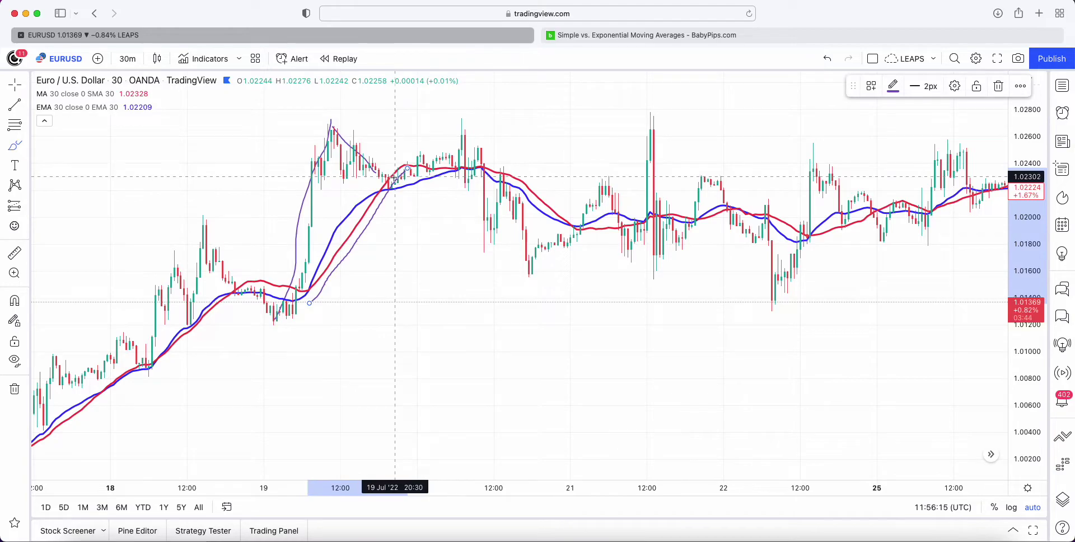
- Brush a circle around the 19 July price peak, and mark the blue EMA's rise and the gap between it and price
mouse_move(359, 134)
mouse_down()
mouse_move(334, 130)
mouse_move(318, 146)
mouse_move(339, 173)
mouse_move(366, 162)
mouse_move(362, 136)
mouse_move(347, 132)
mouse_up()
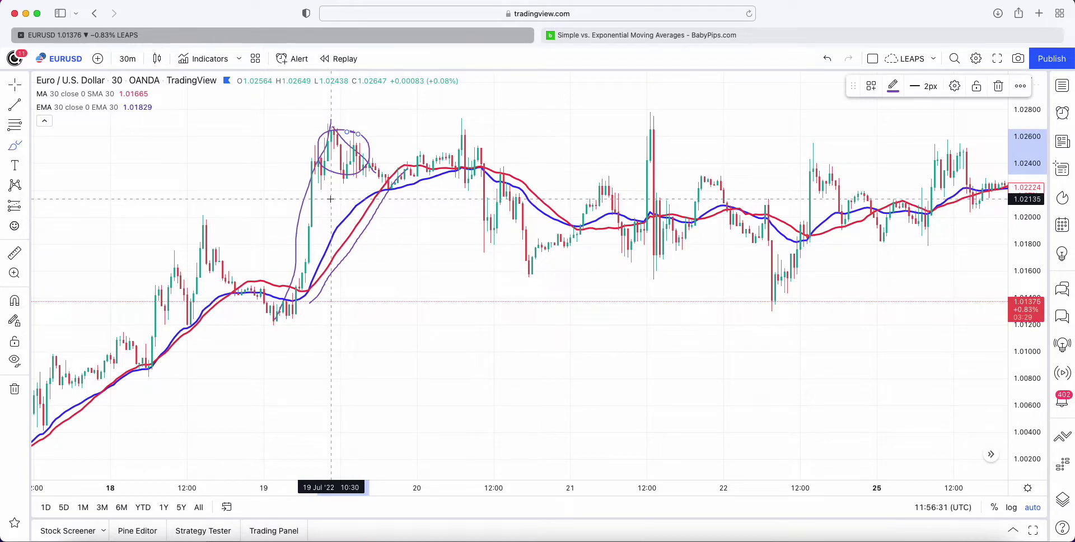
mouse_move(311, 279)
mouse_down()
mouse_move(353, 204)
mouse_move(385, 191)
mouse_up()
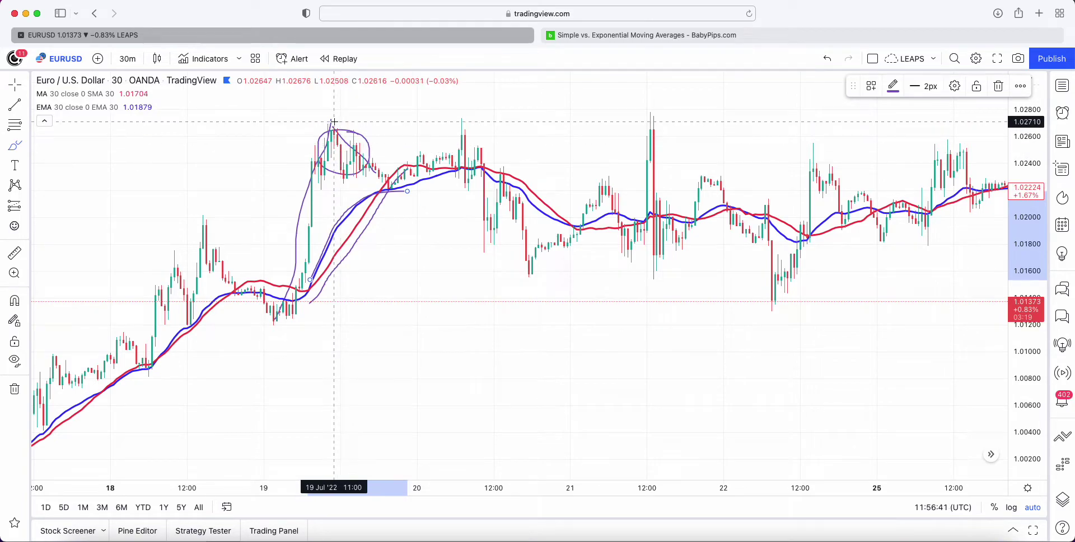
mouse_move(338, 125)
mouse_down()
mouse_move(337, 220)
mouse_move(351, 207)
mouse_move(355, 128)
mouse_up()
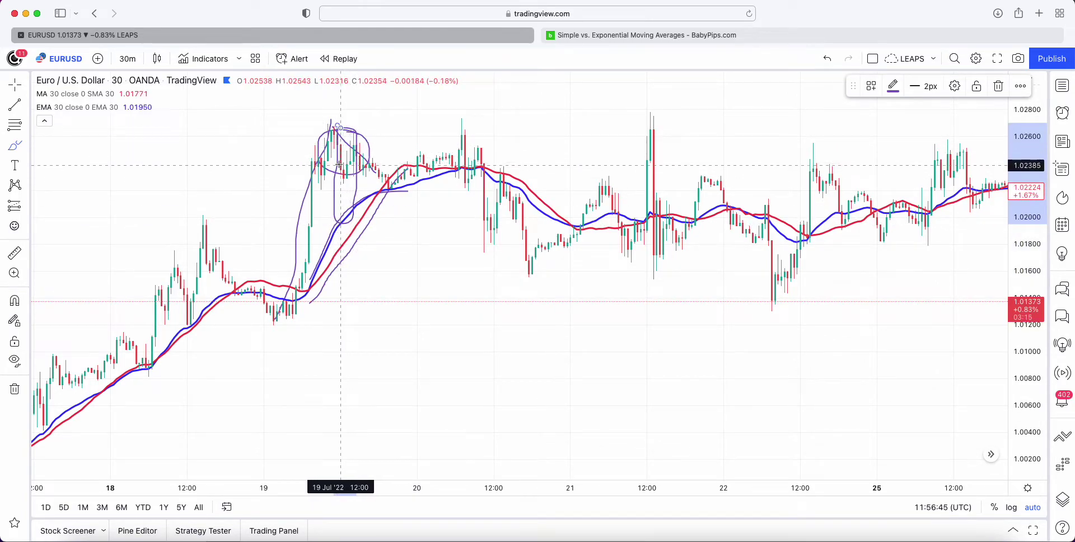
mouse_move(332, 144)
mouse_down()
mouse_move(350, 163)
mouse_move(350, 185)
mouse_move(331, 182)
mouse_move(336, 193)
mouse_up()
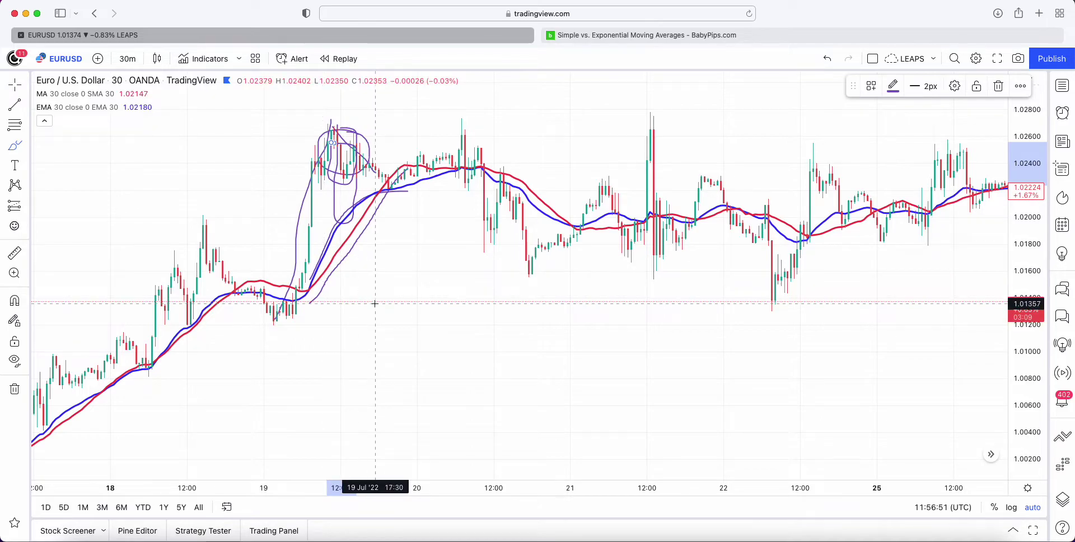
- Circle the three price pullbacks to the moving averages during the 15 and 18 July uptrend with the Brush
drag(210, 384, 417, 359)
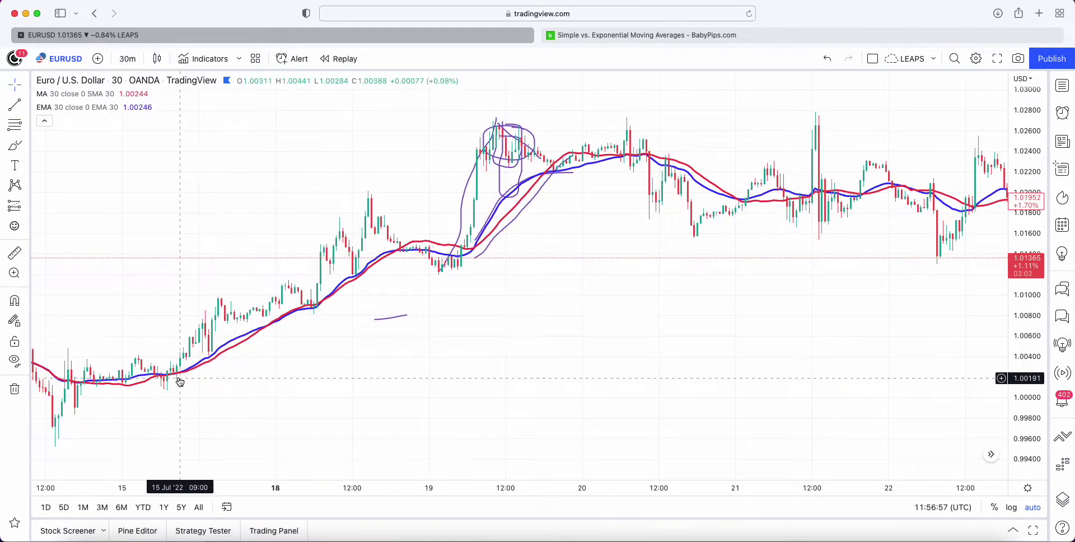
drag(179, 383, 173, 382)
click(12, 147)
drag(204, 342, 196, 344)
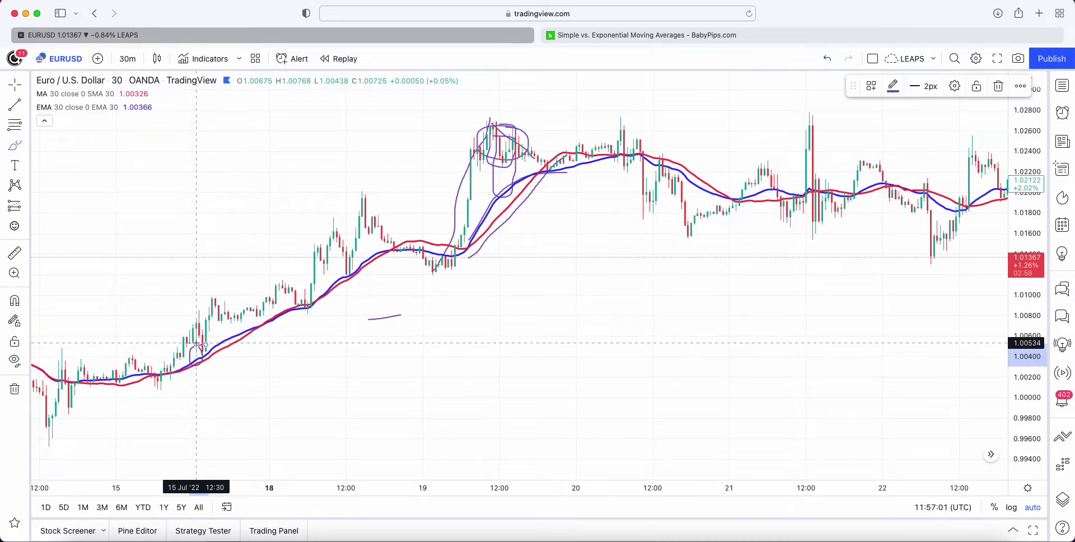
mouse_move(308, 297)
mouse_down()
mouse_move(296, 319)
mouse_move(361, 270)
mouse_up()
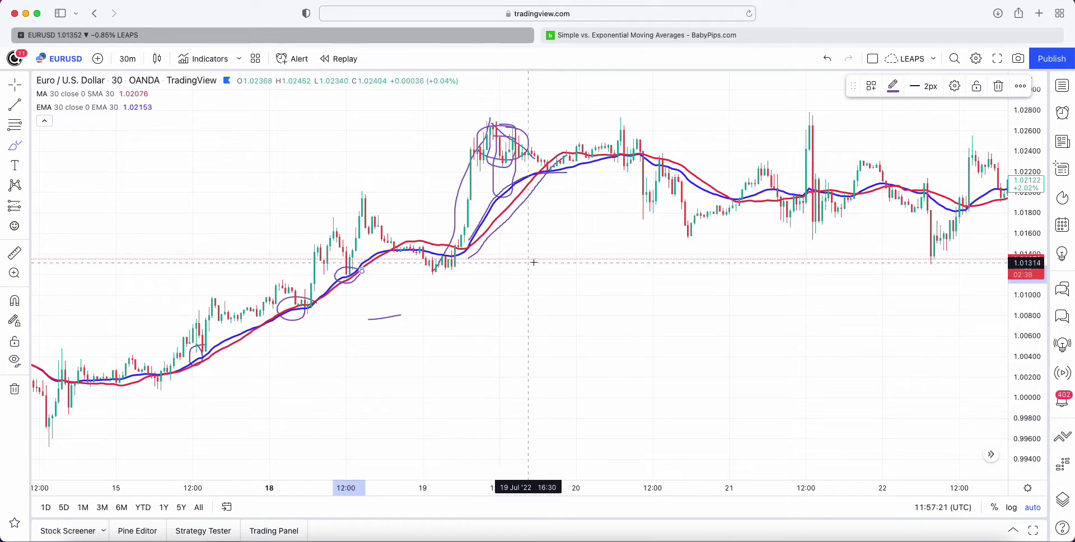
- Brush the lower and upper bounds of the 20–22 July sideways range, and mark the 21 July price spike around the moving averages
drag(662, 240, 998, 234)
drag(621, 166, 952, 163)
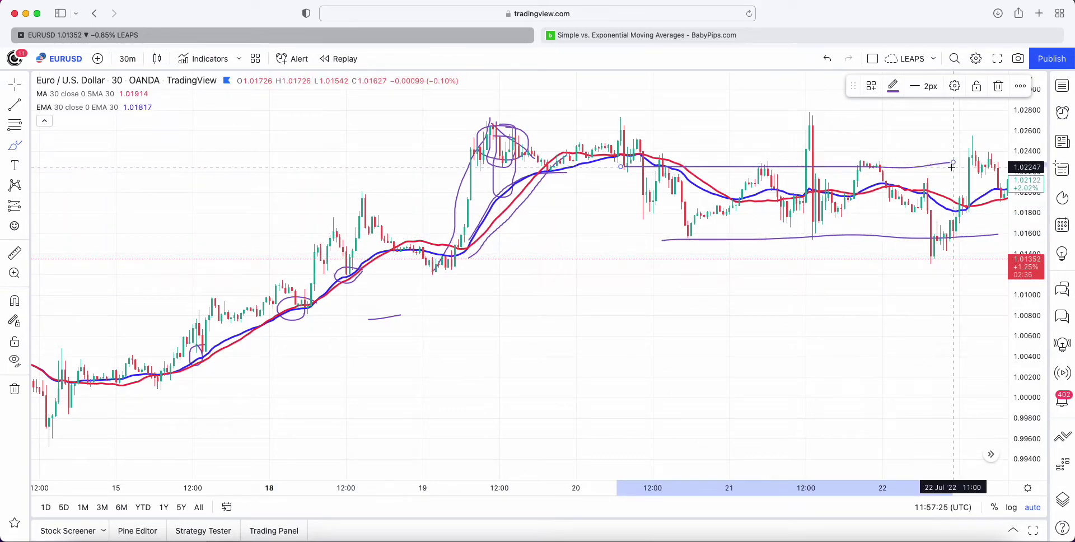
mouse_move(799, 149)
mouse_down()
mouse_move(791, 163)
mouse_move(807, 150)
mouse_up()
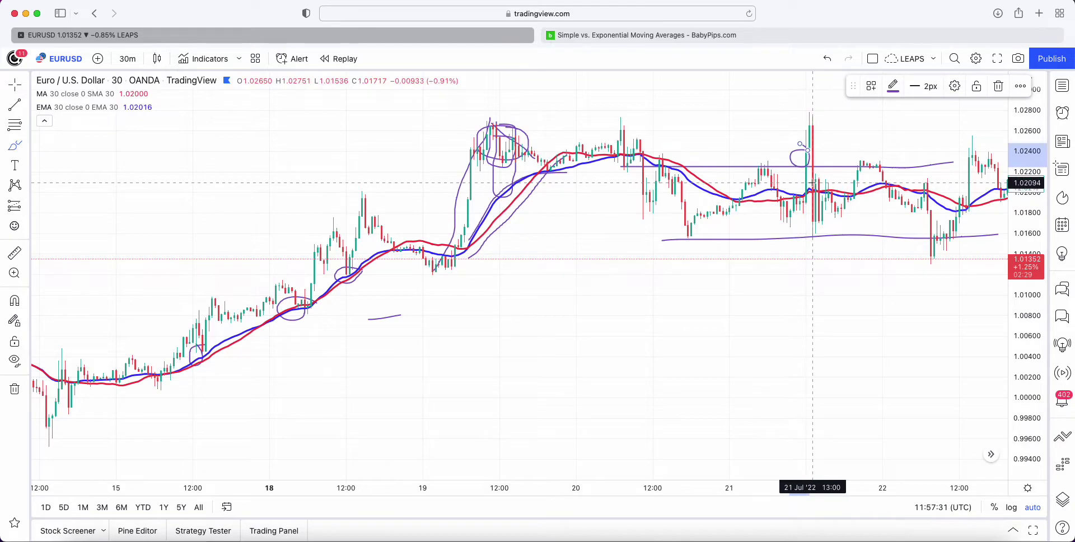
mouse_move(803, 182)
mouse_down()
mouse_move(794, 187)
mouse_move(806, 194)
mouse_move(815, 134)
mouse_move(827, 205)
mouse_up()
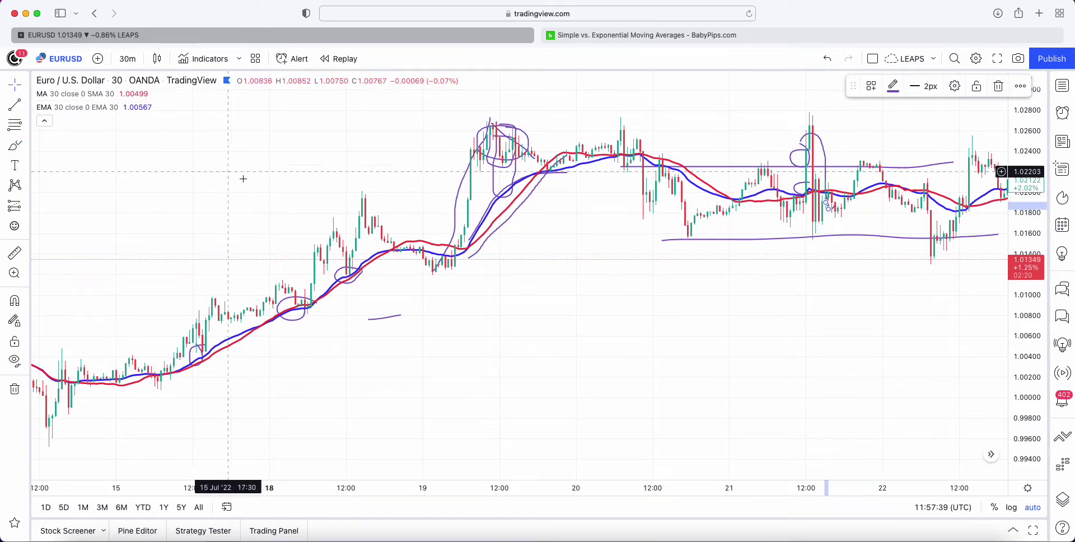
click(550, 286)
drag(550, 286, 472, 293)
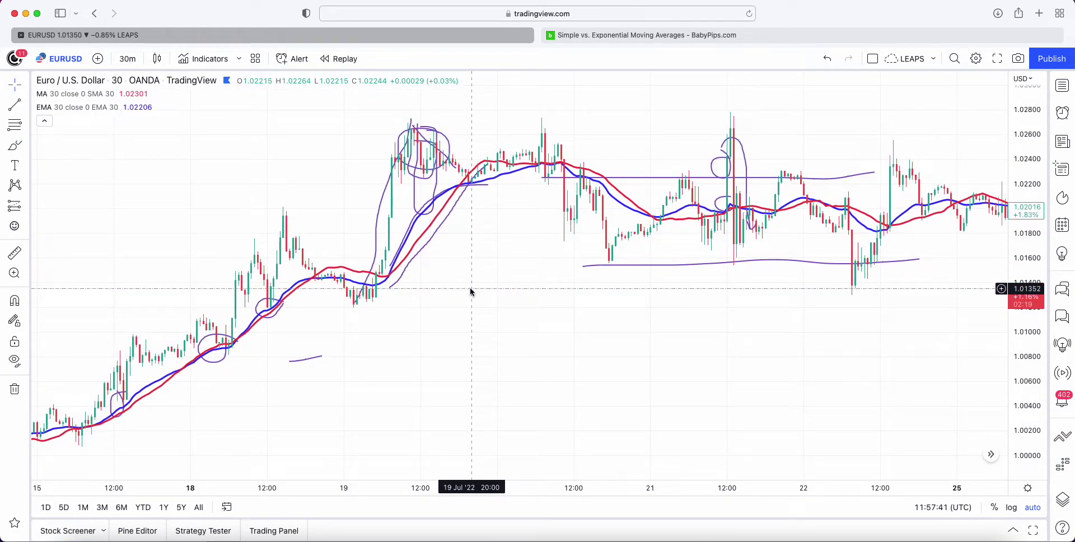